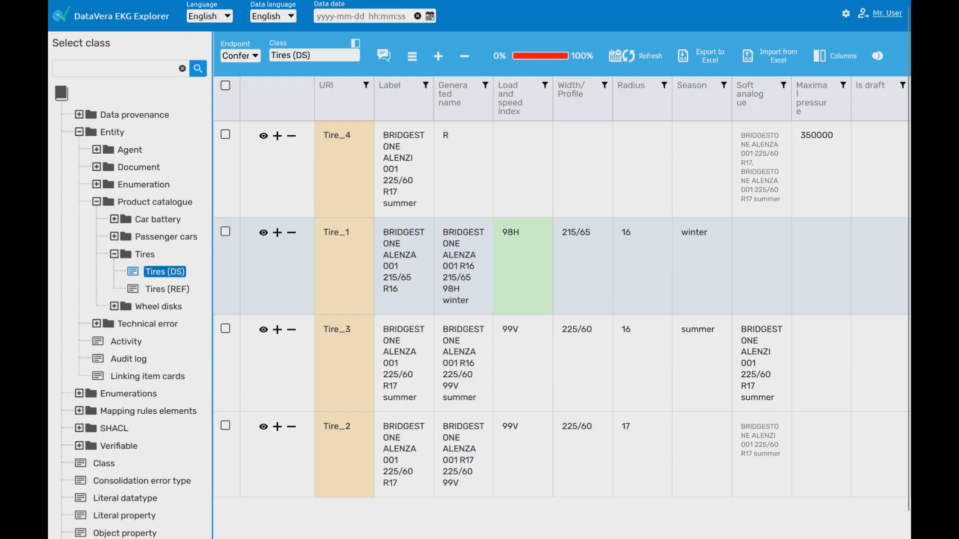
pyautogui.doubleClick(336, 232)
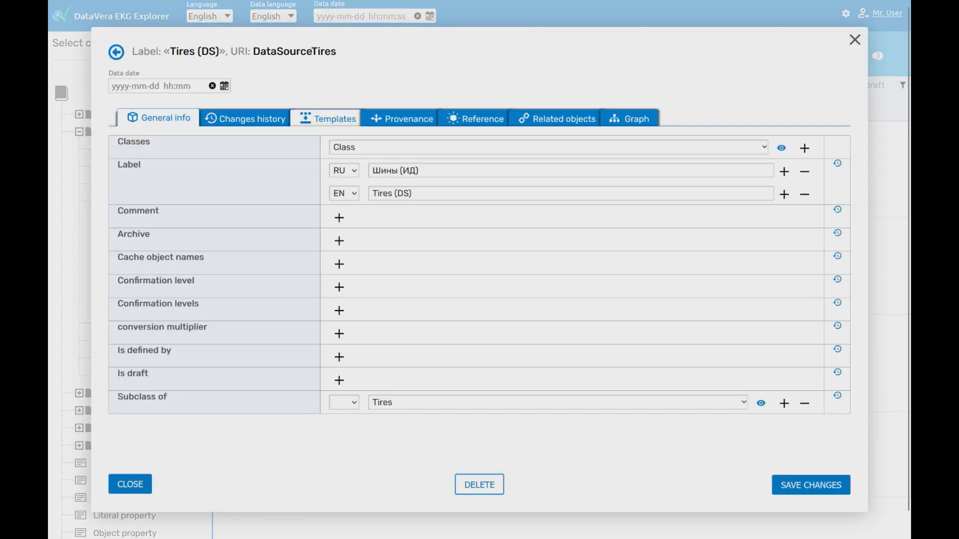
pyautogui.click(328, 118)
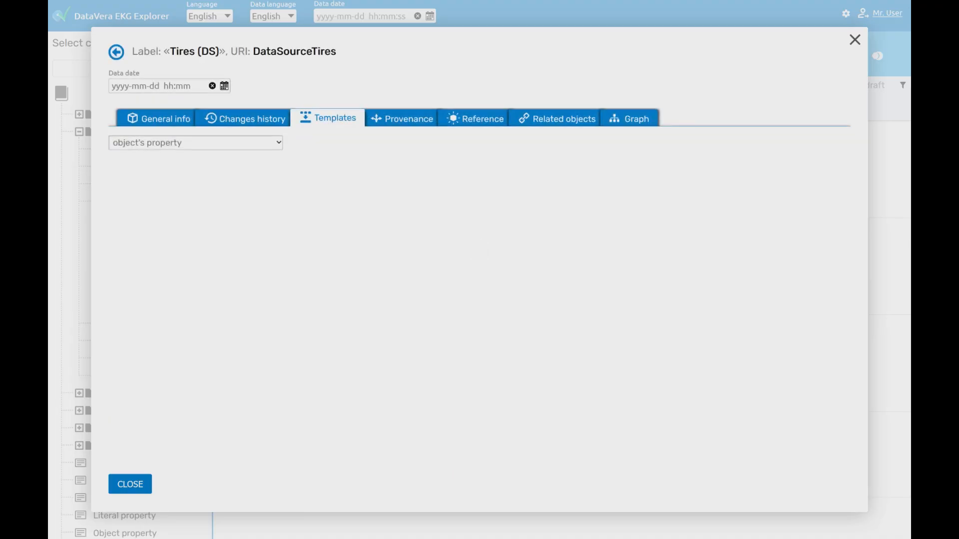
pyautogui.click(256, 142)
pyautogui.scroll(-4, 255, 173)
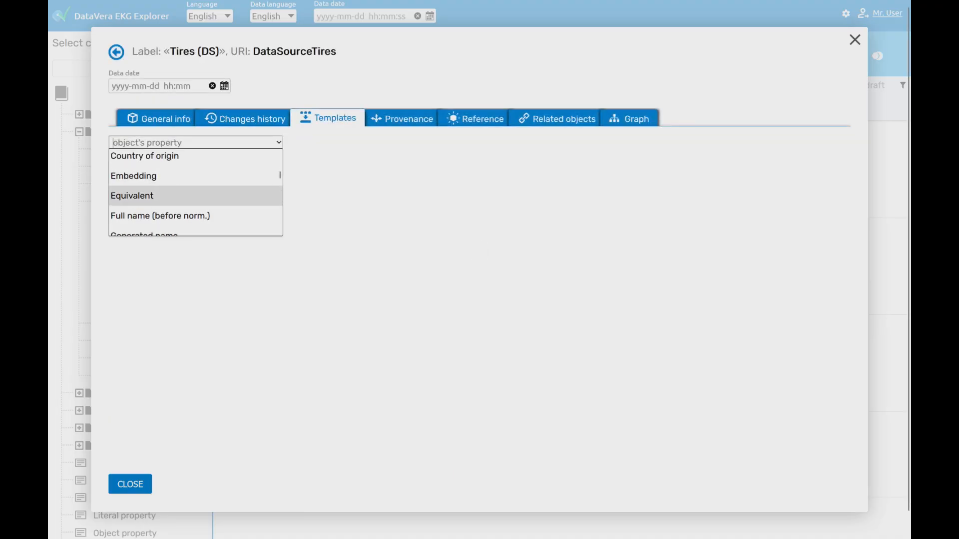
pyautogui.scroll(-3, 254, 195)
pyautogui.click(180, 173)
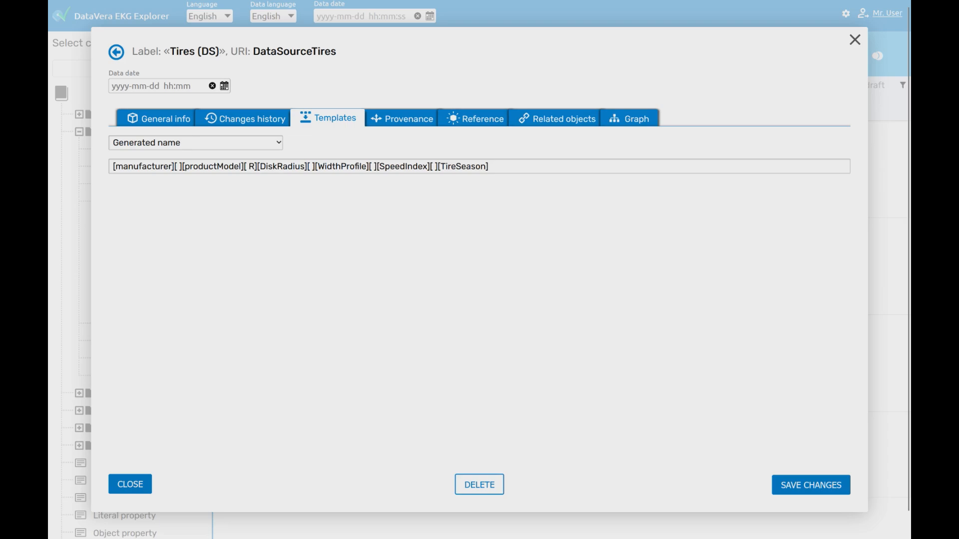
pyautogui.doubleClick(212, 166)
pyautogui.doubleClick(282, 166)
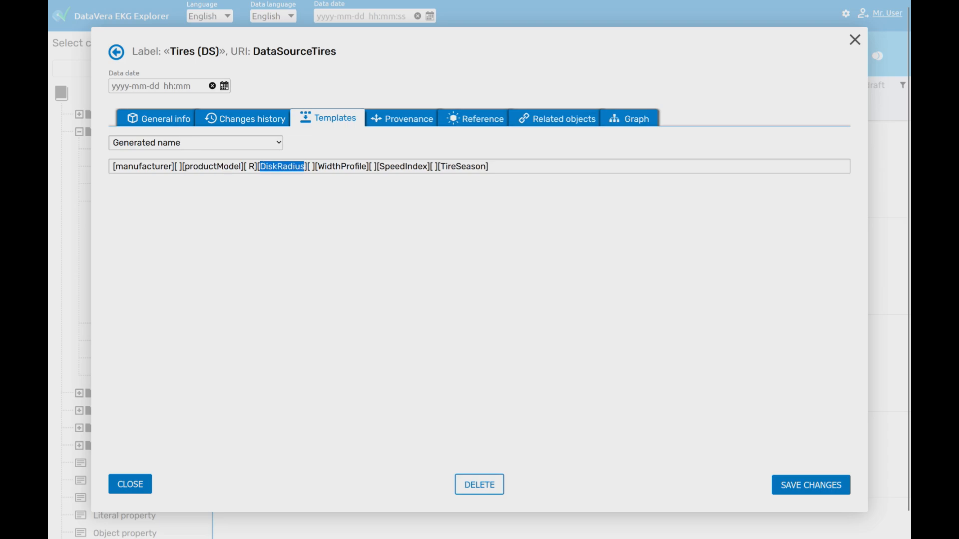
pyautogui.doubleClick(342, 166)
pyautogui.click(403, 166)
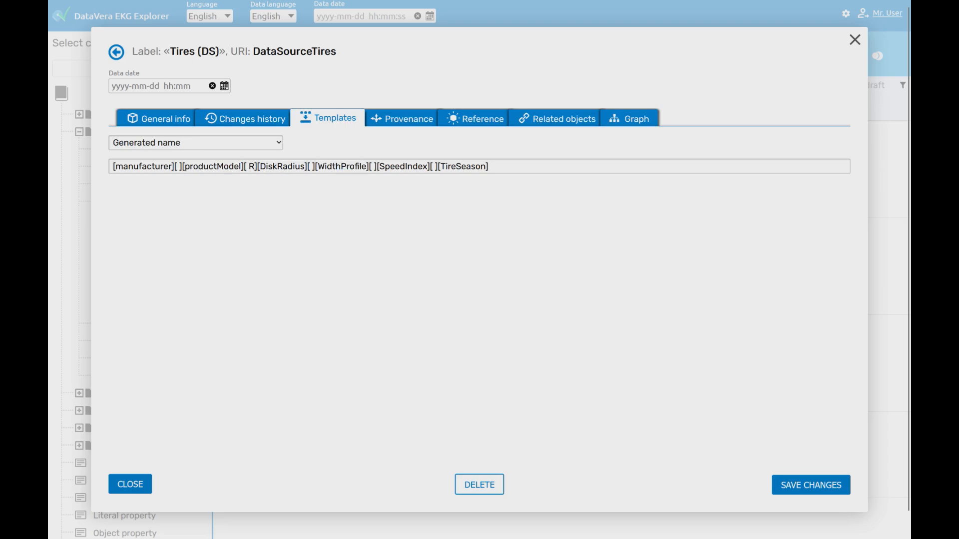
pyautogui.click(130, 484)
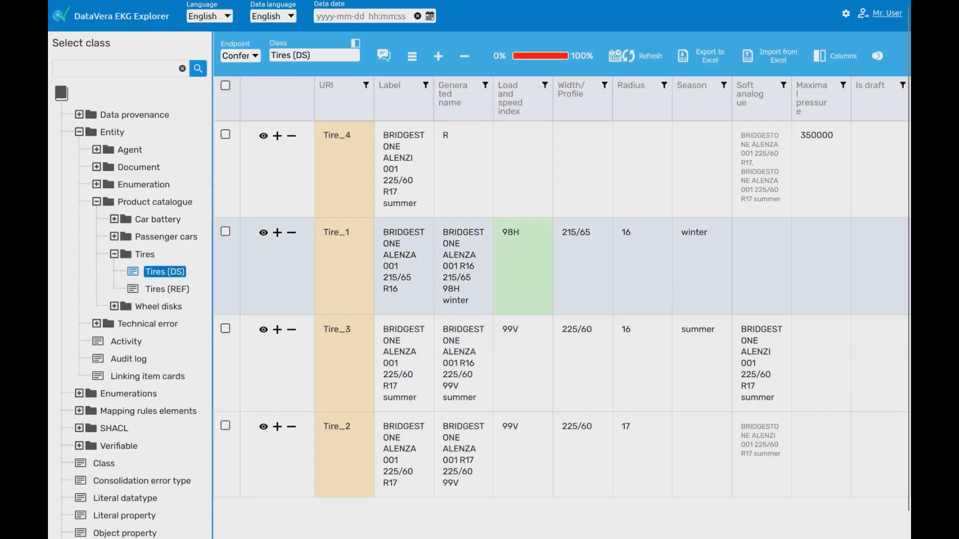
# - Replace Tire_1's season value winter with summer and save it
pyautogui.doubleClick(694, 233)
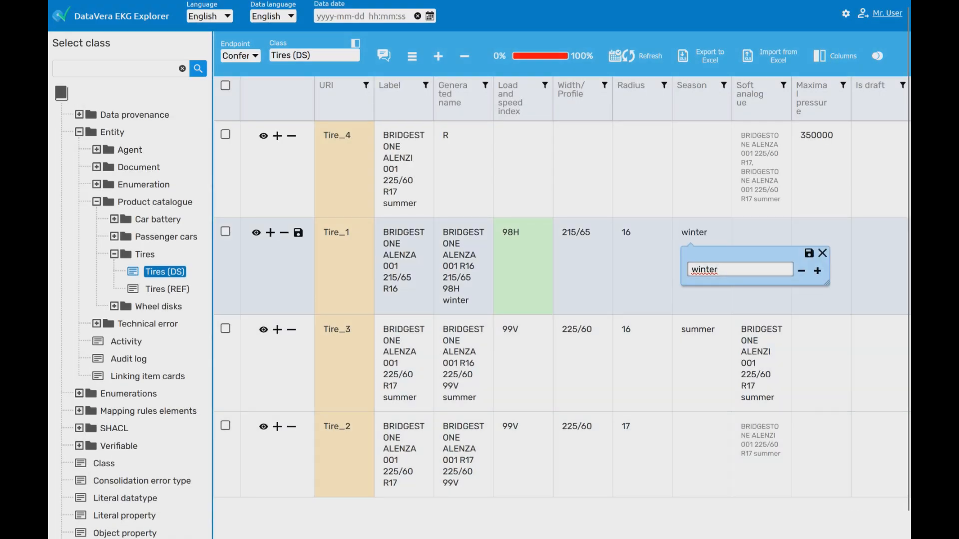
pyautogui.moveTo(469, 301); pyautogui.dragTo(442, 300)
pyautogui.doubleClick(704, 269)
pyautogui.write('summer')
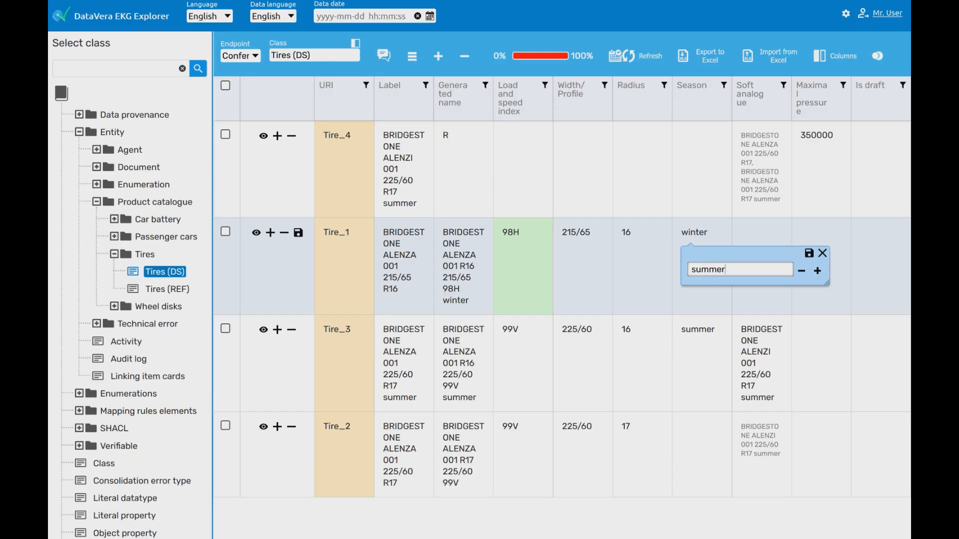
pyautogui.press('Return')
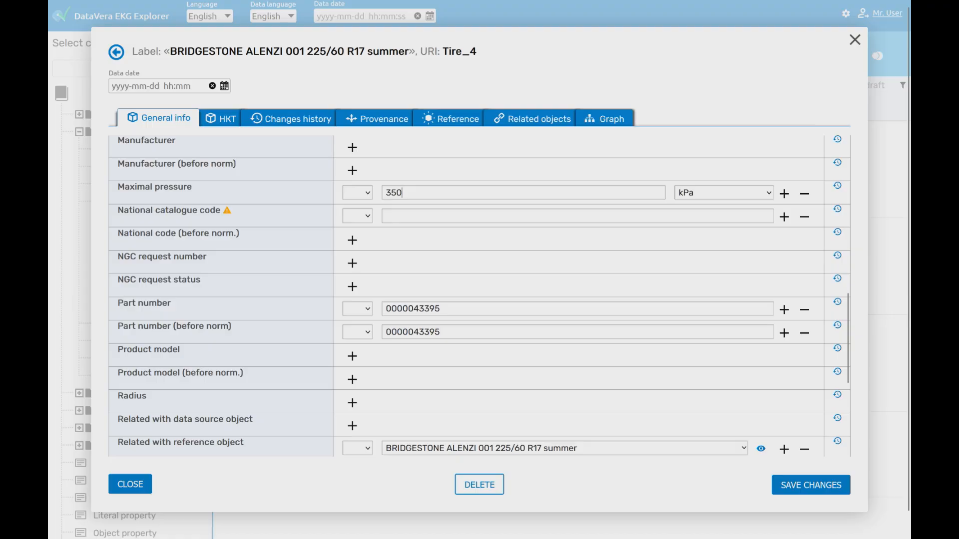
# - Convert Tire_4's 350 kPa maximal pressure to bar, giving 3.5
pyautogui.tripleClick(169, 187)
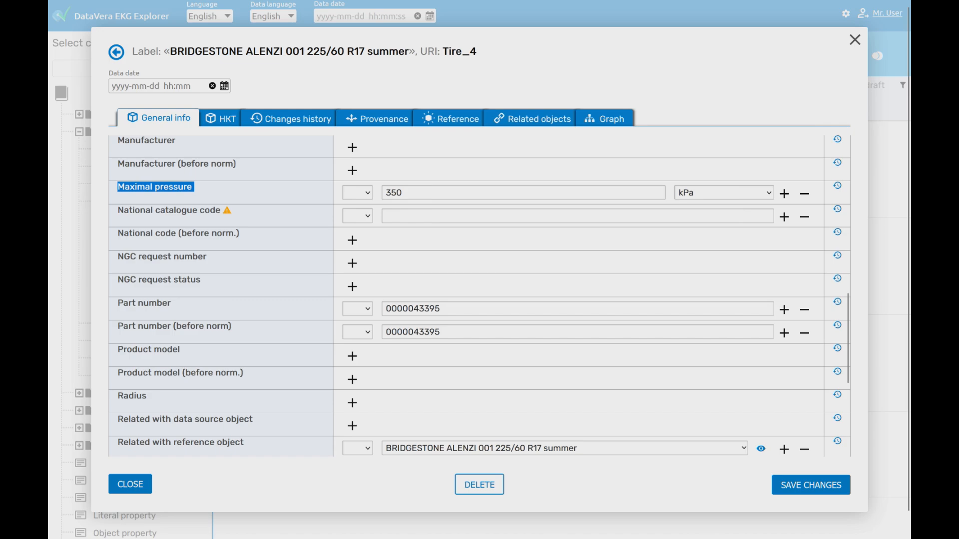
pyautogui.moveTo(403, 192); pyautogui.dragTo(384, 192)
pyautogui.click(403, 193)
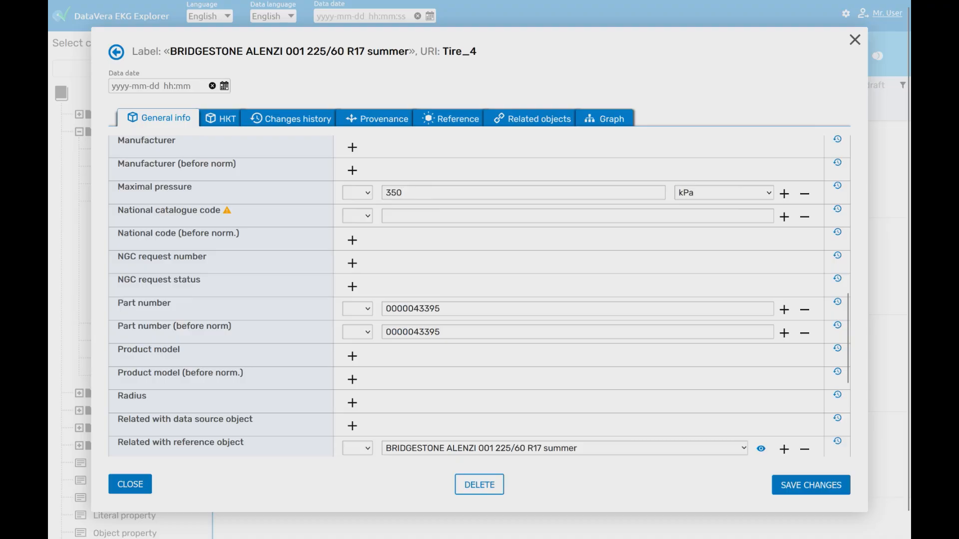
pyautogui.click(723, 193)
pyautogui.scroll(2, 714, 228)
pyautogui.click(714, 227)
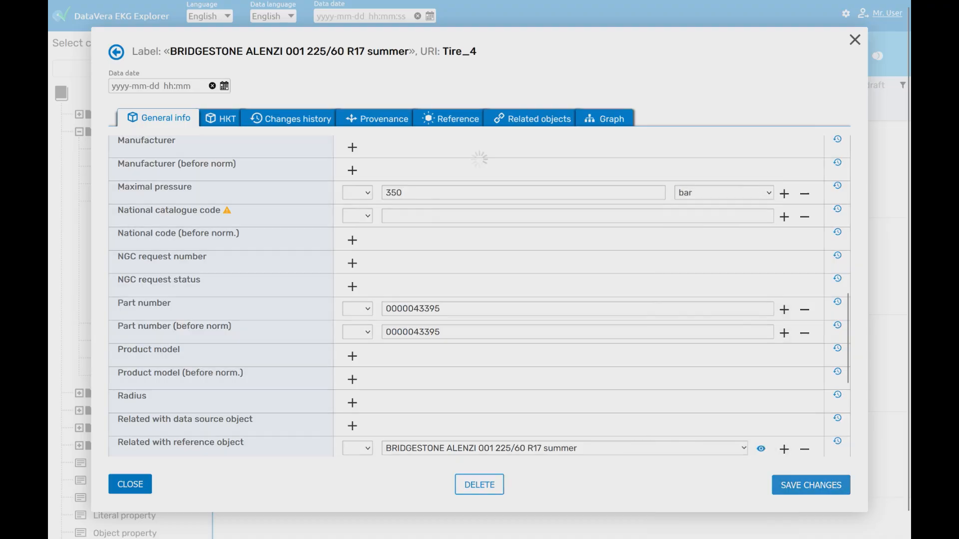
pyautogui.doubleClick(392, 193)
# - Switch the maximal pressure unit to psi (50.7632), then to Pa (350000)
pyautogui.click(724, 193)
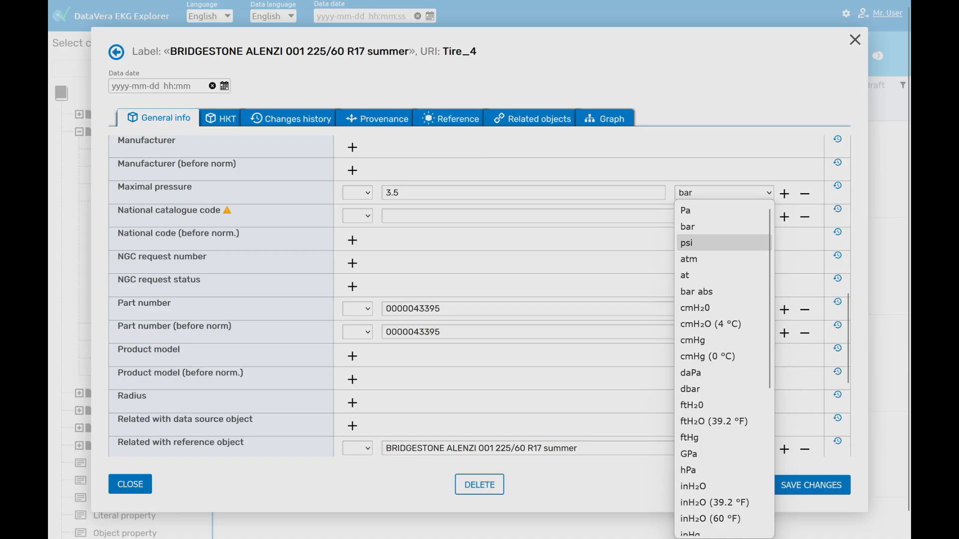
pyautogui.click(723, 242)
pyautogui.doubleClick(402, 193)
pyautogui.click(425, 193)
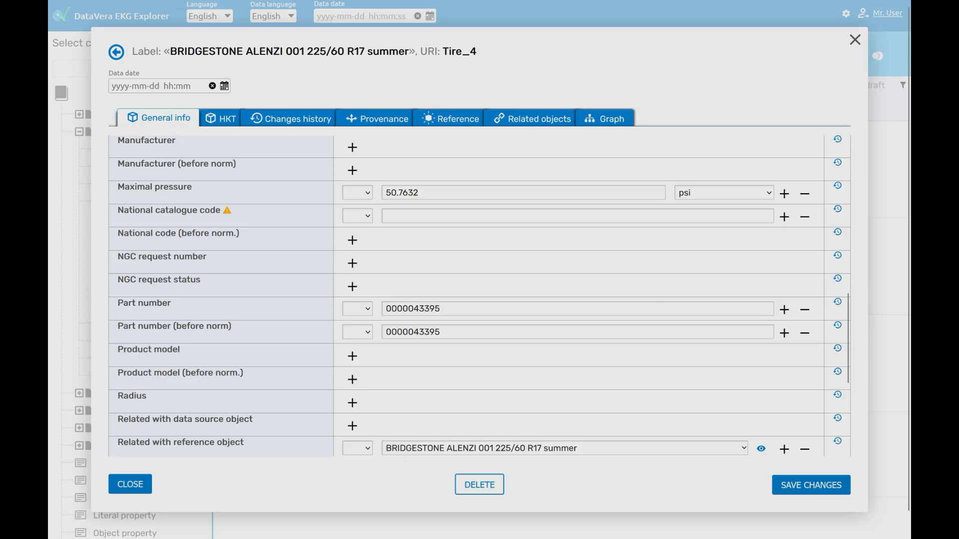
pyautogui.click(724, 193)
pyautogui.click(724, 210)
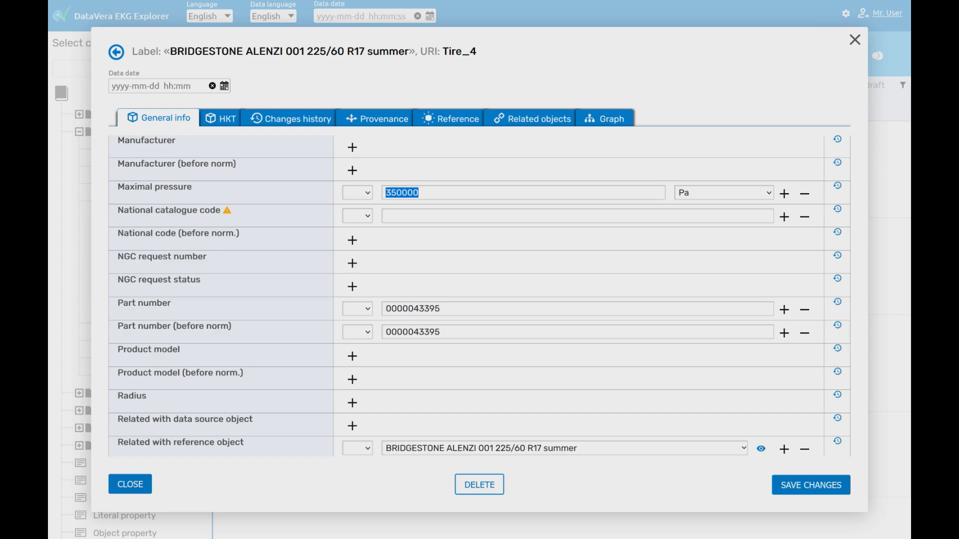
# - Add a Russian label with the pasted tire name, replacing summer with лето
pyautogui.scroll(10, 479, 296)
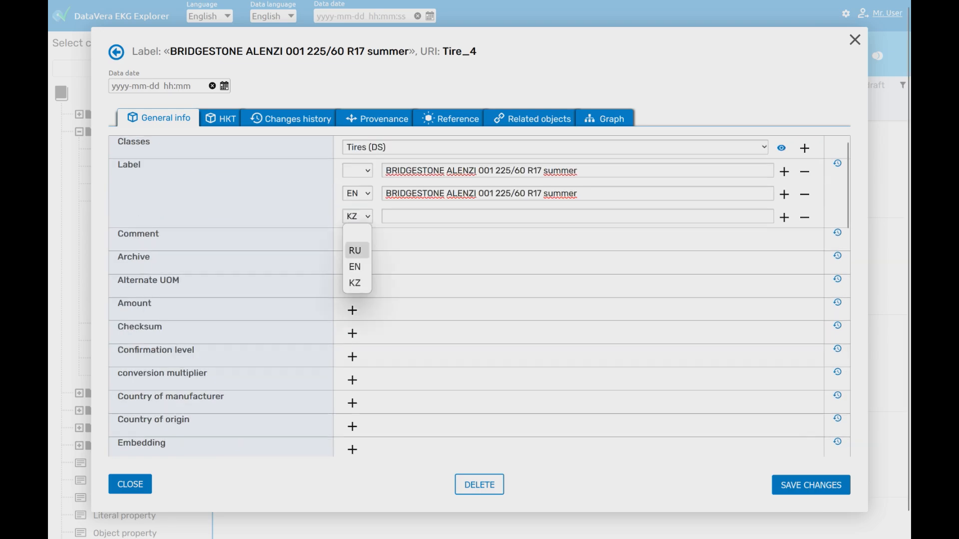
pyautogui.click(355, 250)
pyautogui.write('BRIDGESTONE ALENZI 001 225/60 R17 summer')
pyautogui.hotkey('ctrl', 'shift', 'Left')
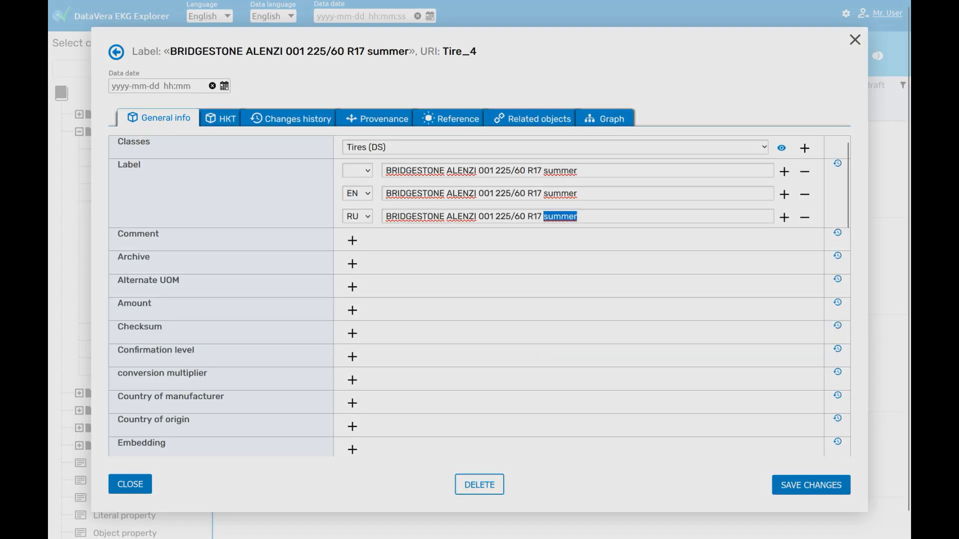
pyautogui.write('лето')
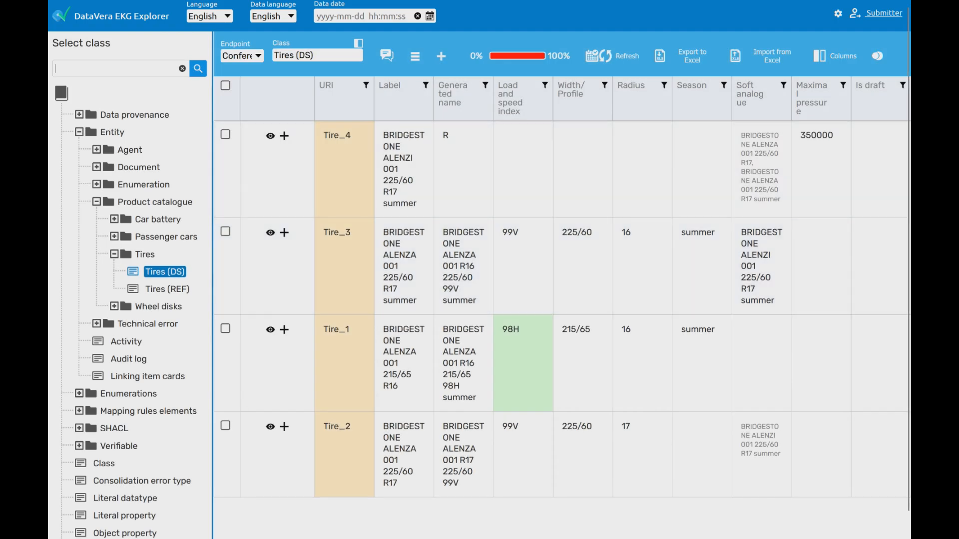
# - Add a blank tire record and give it the label 'New tire'
pyautogui.click(441, 56)
pyautogui.click(404, 159)
pyautogui.write('New tire')
pyautogui.press('Return')
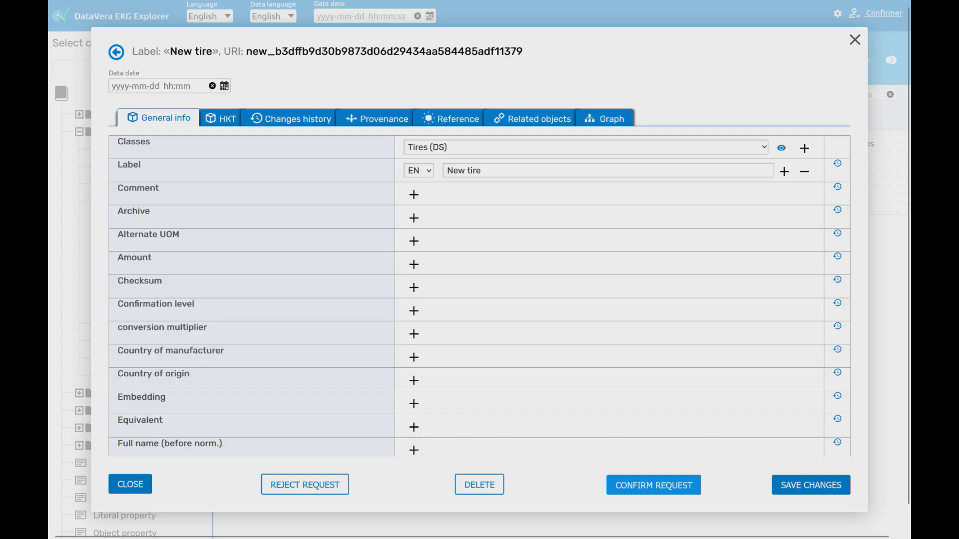
# - Confirm the New tire record's request in the confirmation dialog
pyautogui.click(653, 485)
pyautogui.click(396, 367)
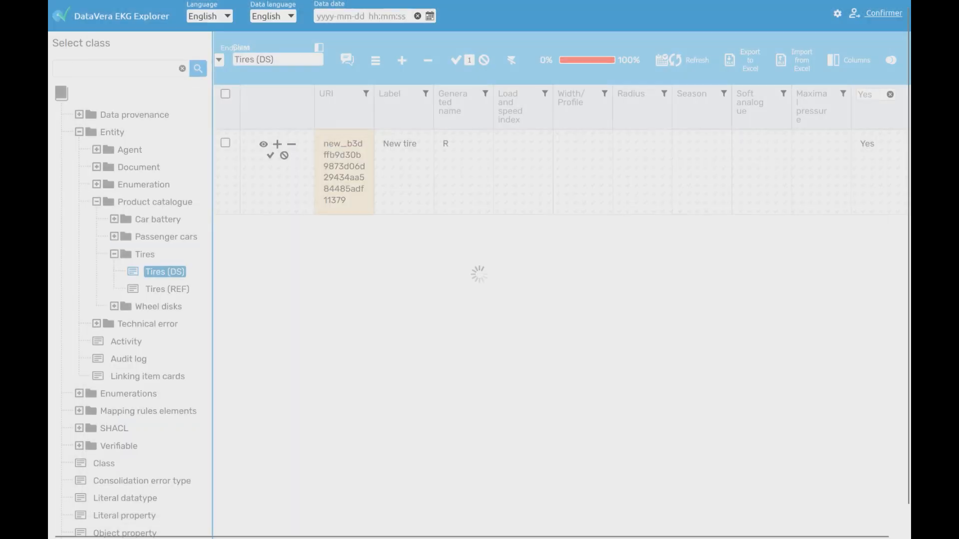
pyautogui.scroll(-1, 480, 269)
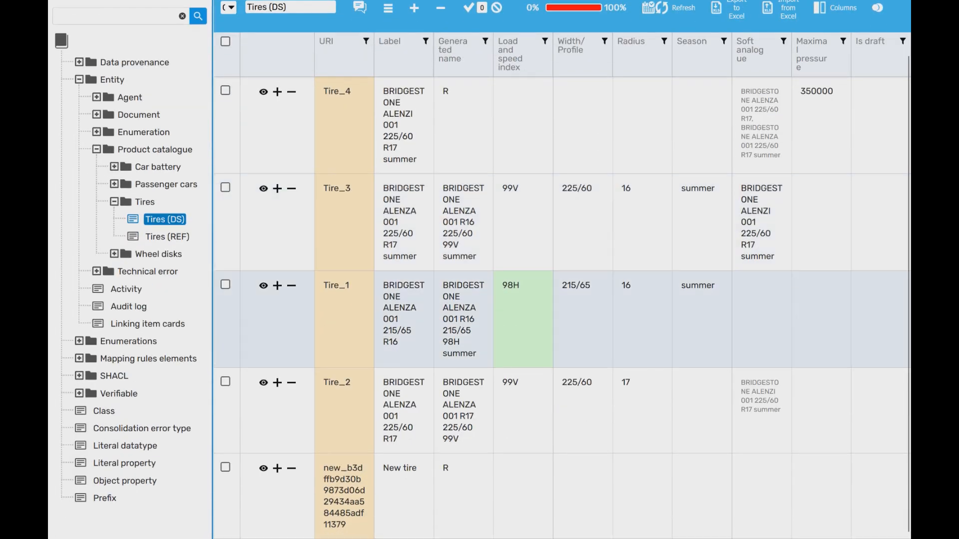
pyautogui.moveTo(383, 468); pyautogui.dragTo(417, 468)
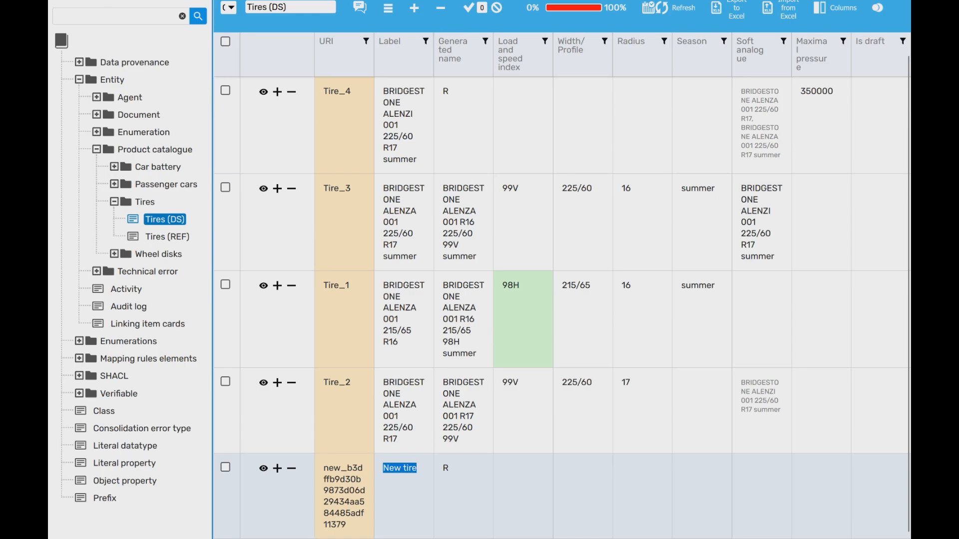
pyautogui.click(416, 469)
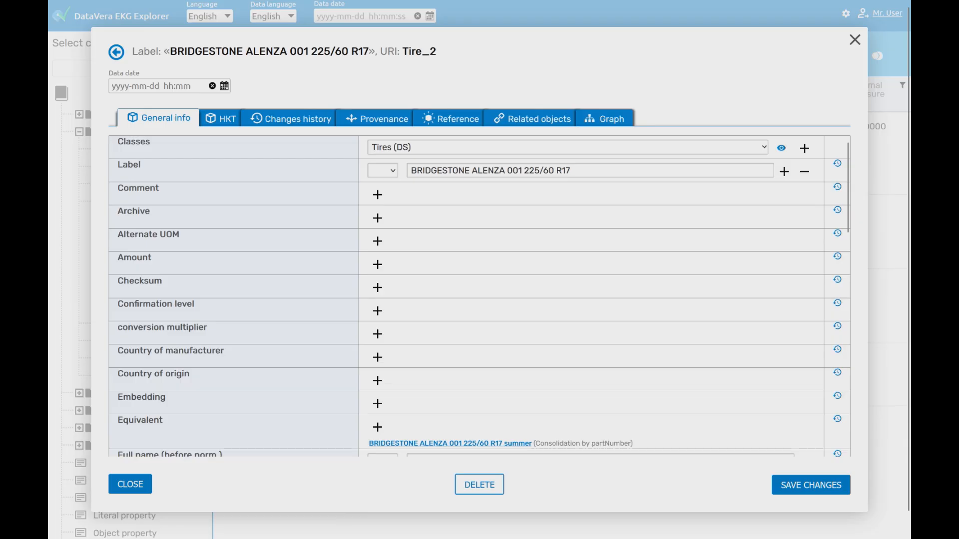
# - Point out Tire_2's Equivalent property and its existing equivalent tire name
pyautogui.scroll(-5, 479, 295)
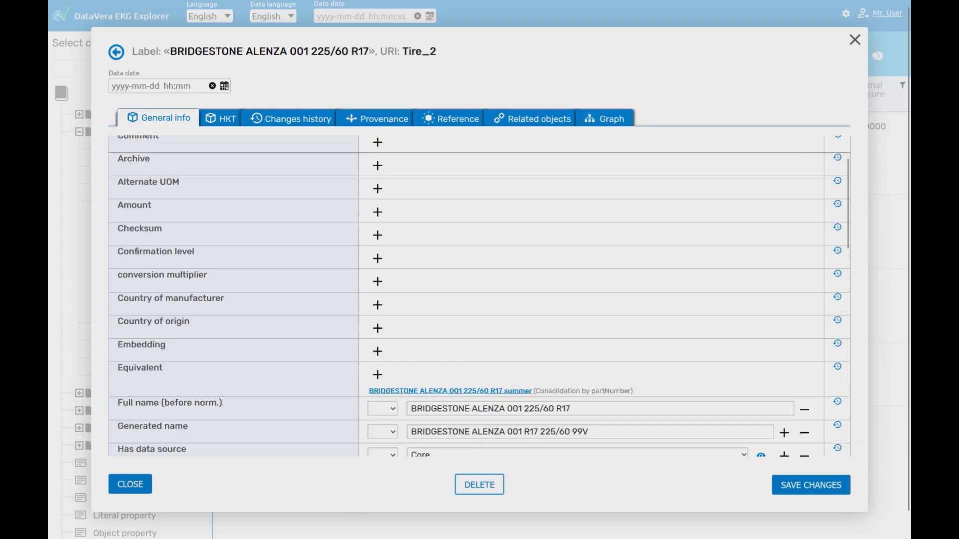
pyautogui.doubleClick(140, 298)
pyautogui.moveTo(368, 321); pyautogui.dragTo(631, 321)
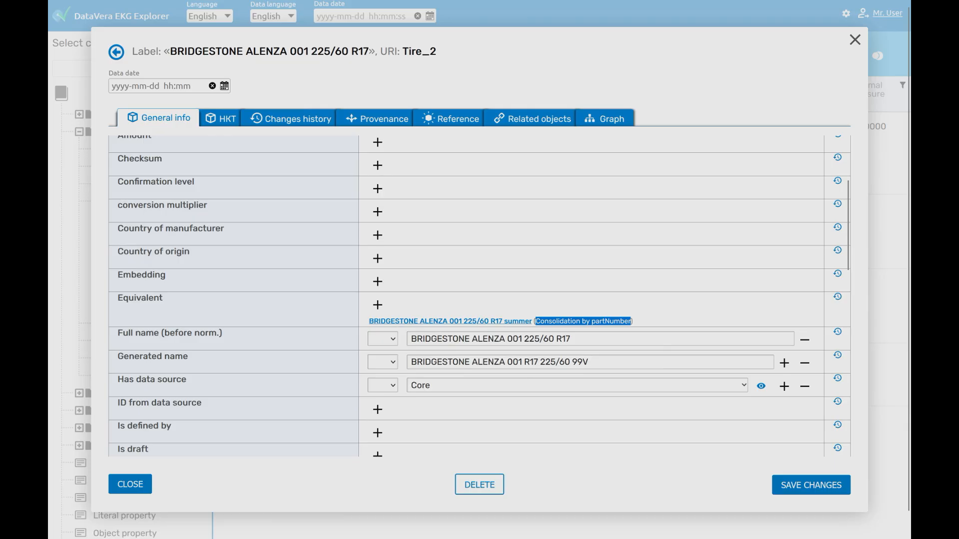
pyautogui.click(645, 321)
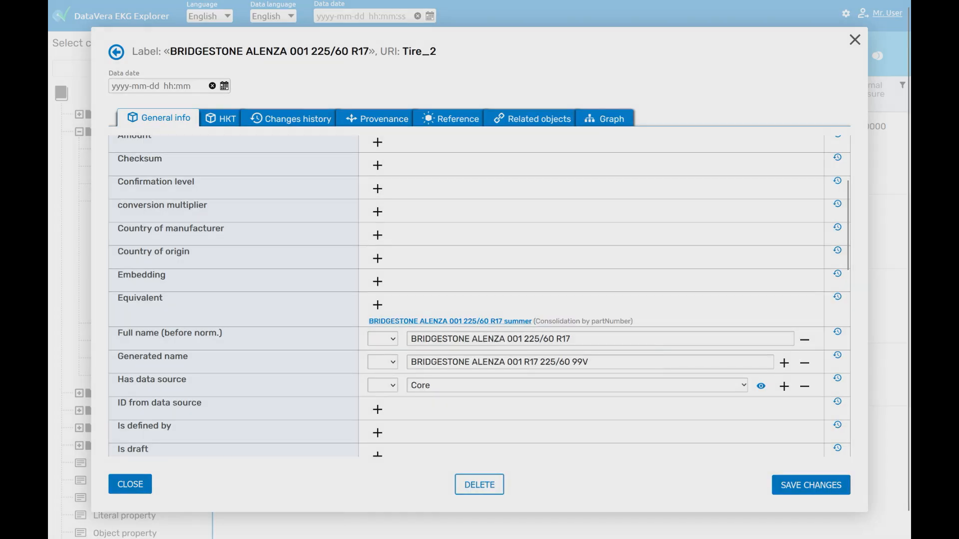
# - Show Tire_2's Reference tab with duplicate BRIDGESTONE ALENZA 001 225/60 R17 summer
pyautogui.click(451, 118)
pyautogui.moveTo(312, 194); pyautogui.dragTo(117, 194)
pyautogui.doubleClick(150, 164)
pyautogui.click(225, 165)
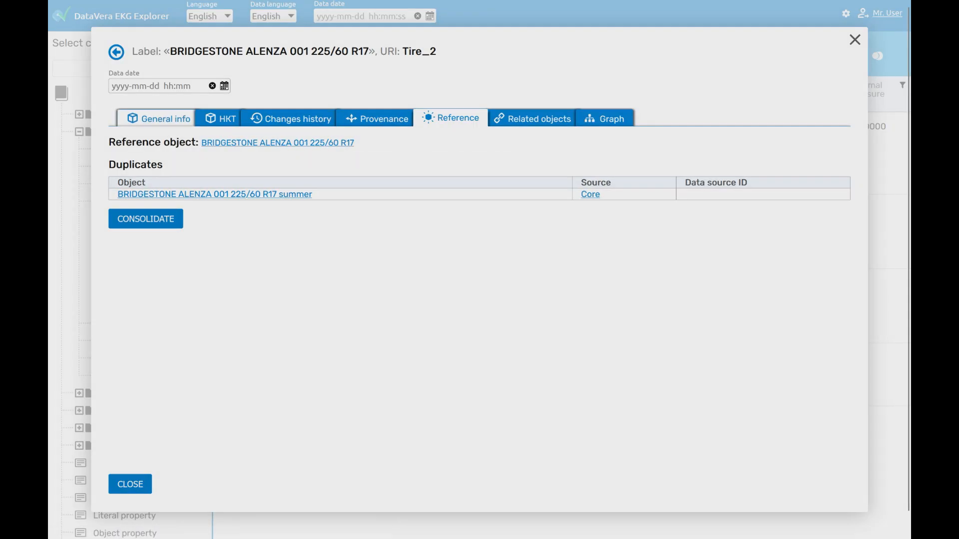
# - Return to Tire_2's General info and point out the existing Soft analogue entry
pyautogui.click(159, 118)
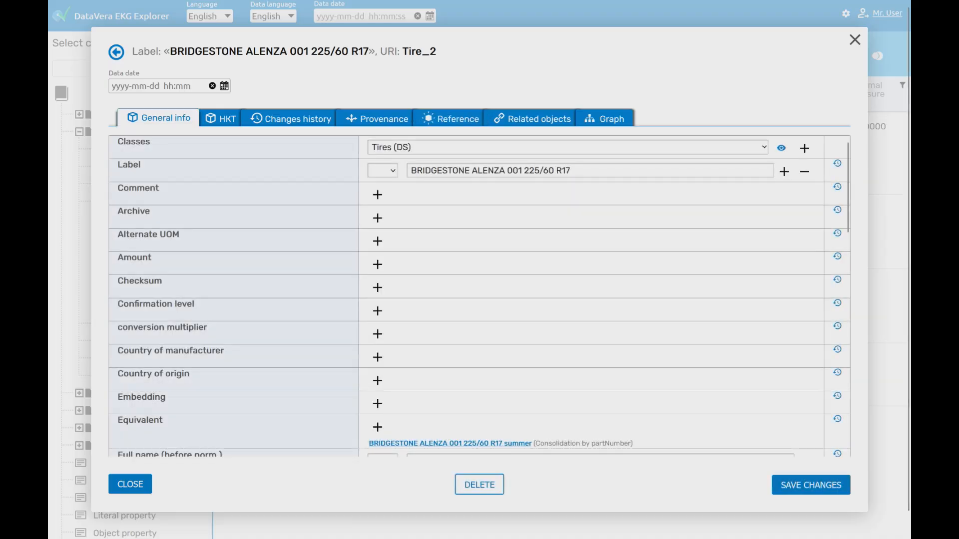
pyautogui.scroll(-9, 479, 297)
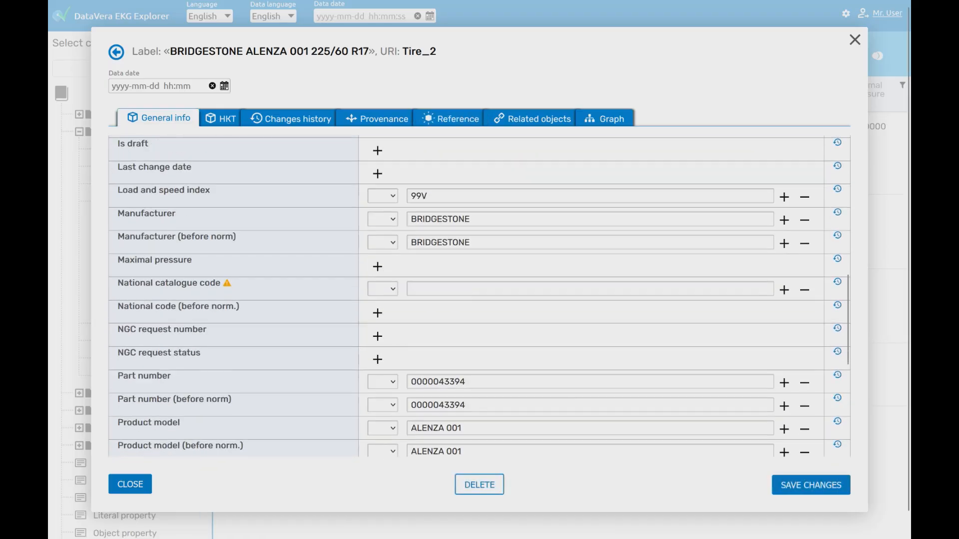
pyautogui.scroll(-5, 479, 296)
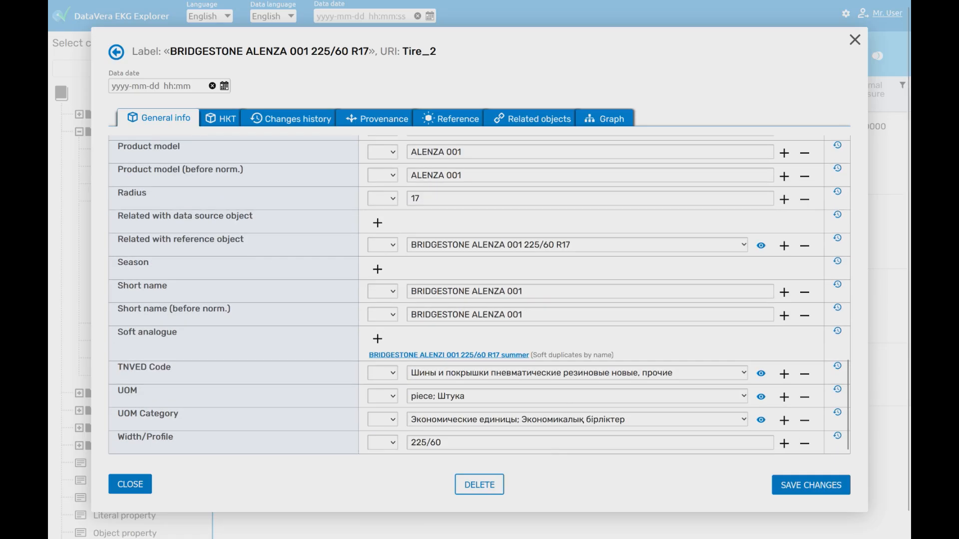
pyautogui.moveTo(118, 332); pyautogui.dragTo(179, 333)
pyautogui.click(180, 334)
pyautogui.tripleClick(572, 355)
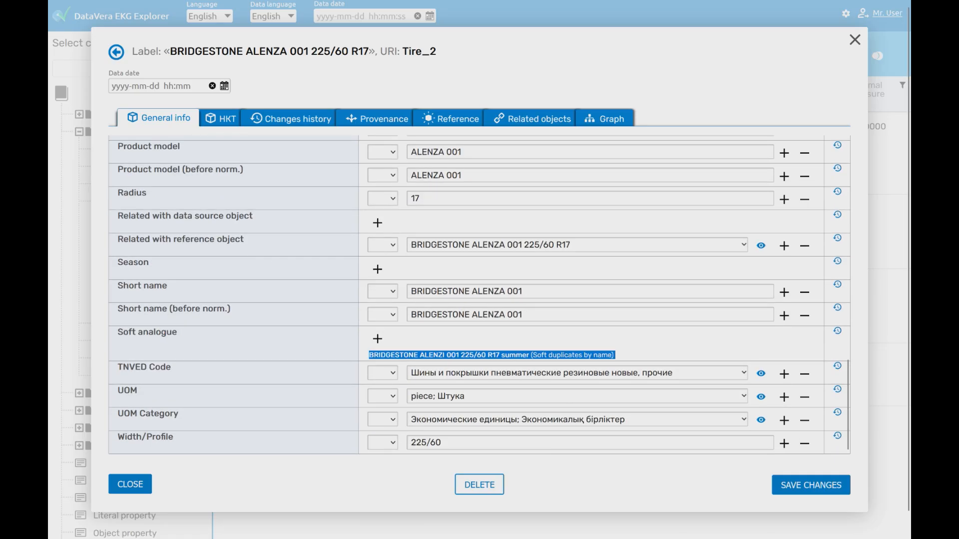
pyautogui.click(618, 355)
# - Add BRIDGESTONE ALENZA 001 215/65 R16 as a new soft analogue via an R16 search
pyautogui.click(378, 339)
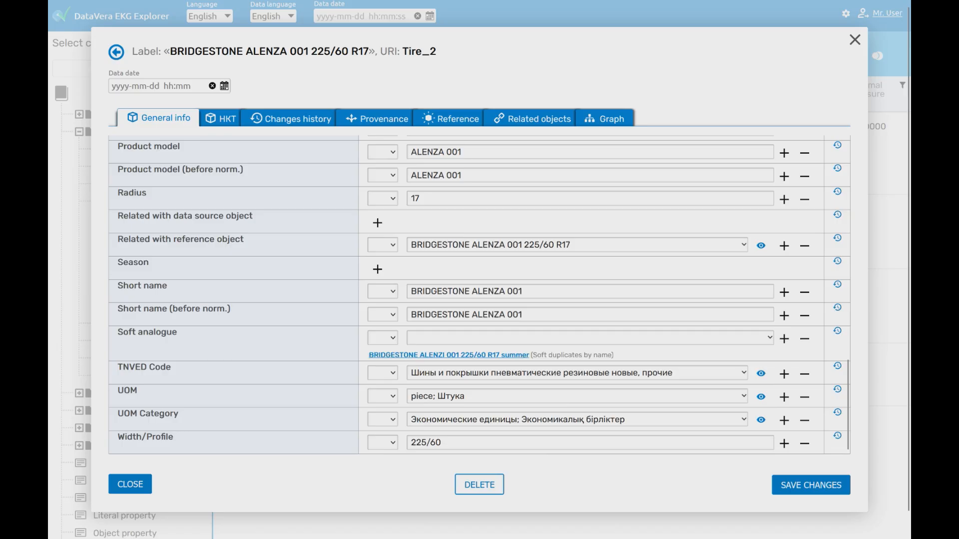
pyautogui.click(589, 338)
pyautogui.write('R16')
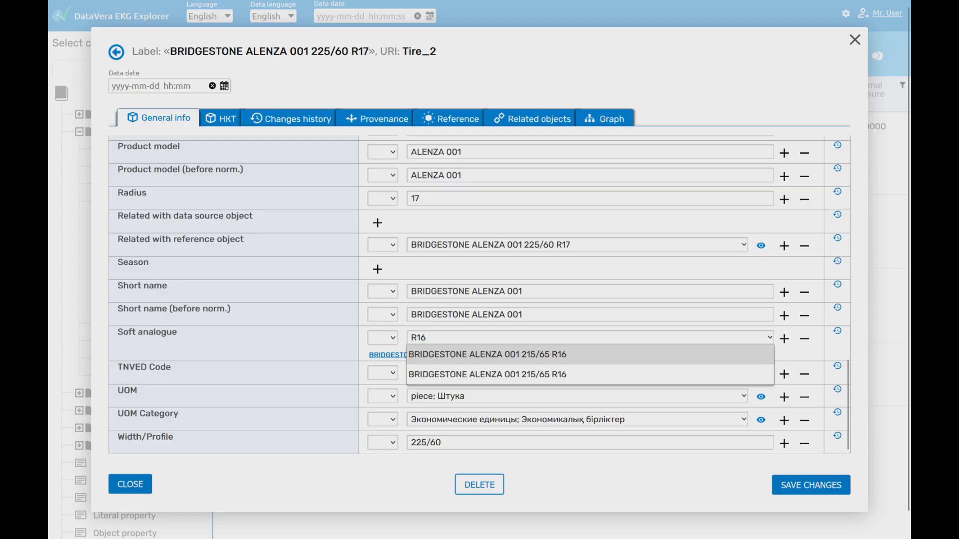
pyautogui.click(487, 355)
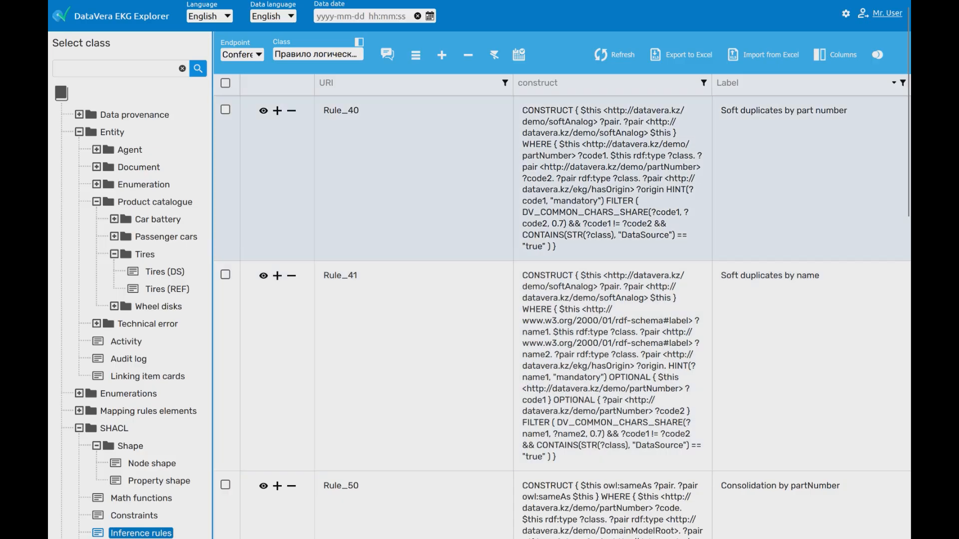
# - Review Rule_41's COMMON_CHARS_SHARE 0.7 partNumber query, then accept the 215/65 R16 equivalent
pyautogui.doubleClick(575, 201)
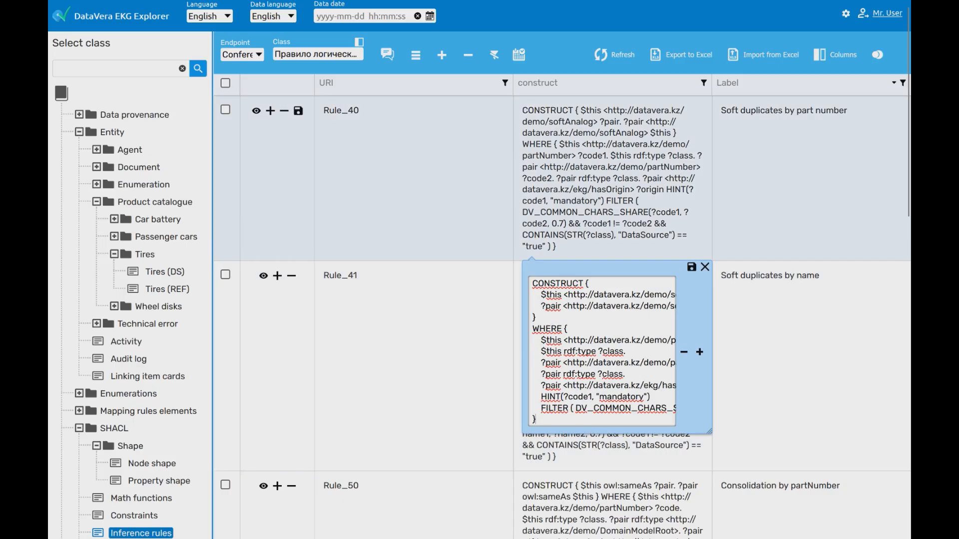
pyautogui.moveTo(710, 431); pyautogui.dragTo(865, 432)
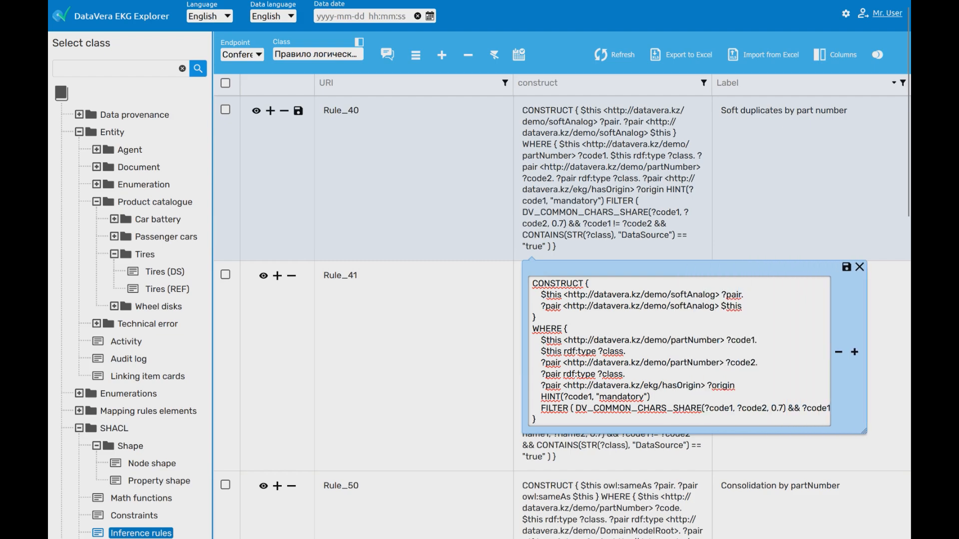
pyautogui.moveTo(593, 408); pyautogui.dragTo(701, 408)
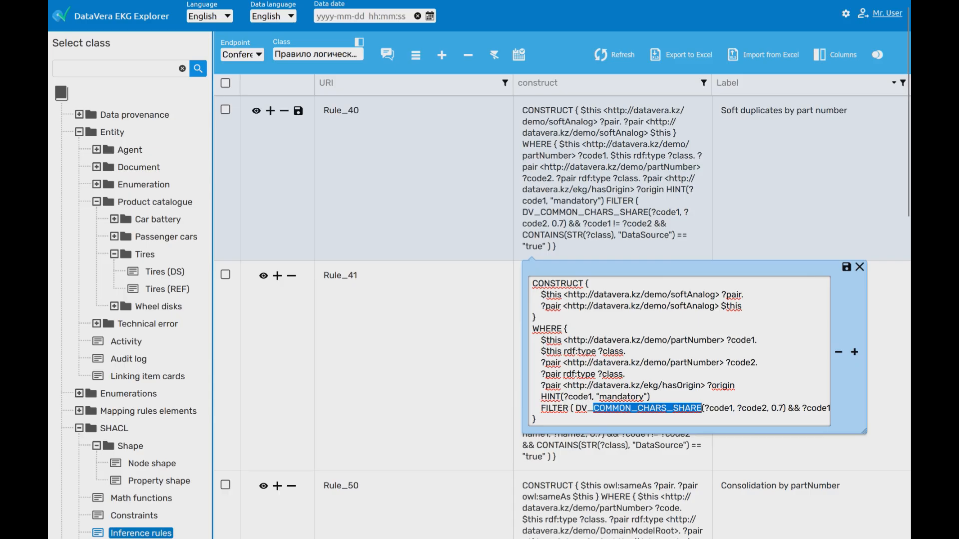
pyautogui.moveTo(771, 408); pyautogui.dragTo(783, 408)
pyautogui.doubleClick(694, 362)
pyautogui.doubleClick(695, 340)
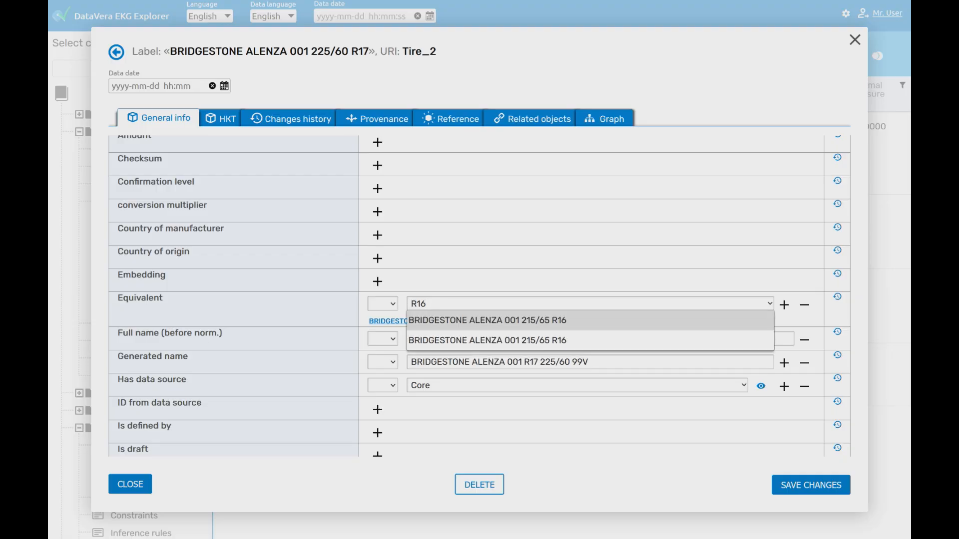
pyautogui.press('Return')
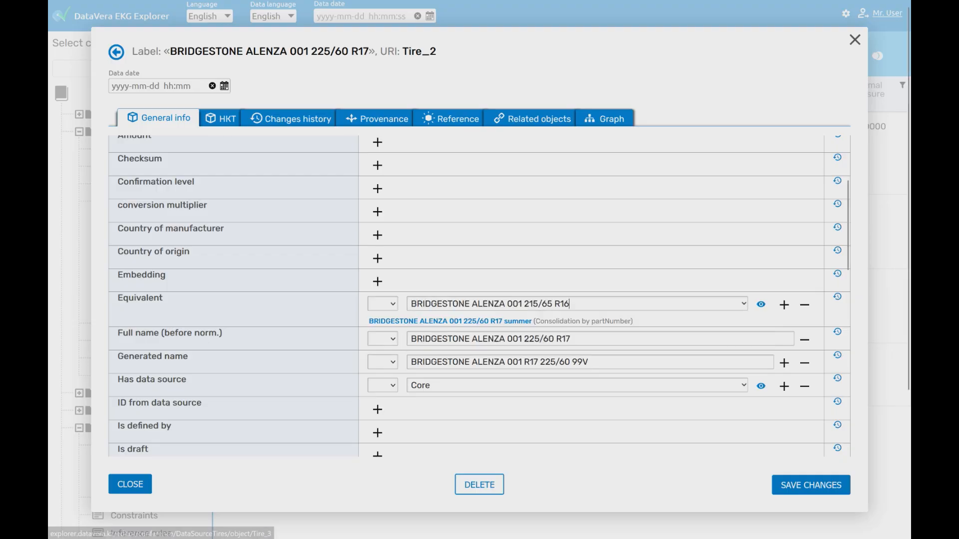